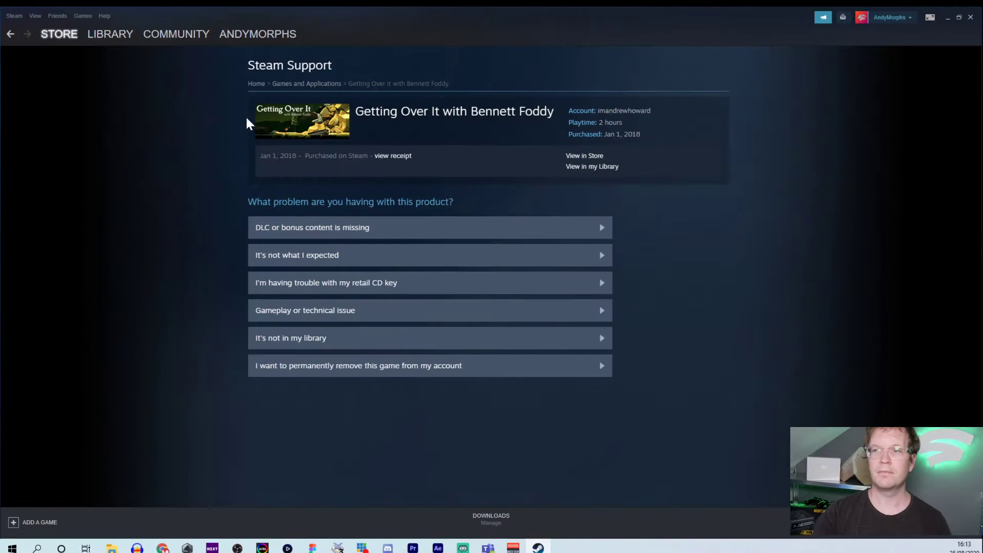
# - Switch to the Steam LIBRARY home, which lists the ten installed games
pyautogui.click(98, 32)
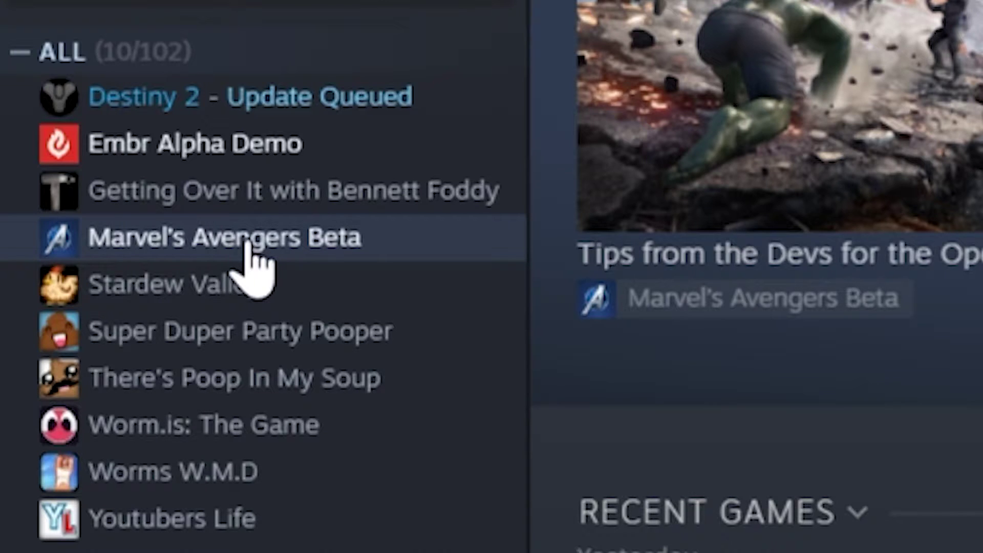
# - Uninstall Marvel's Avengers Beta through Manage > Uninstall and confirm the removal
pyautogui.rightClick(250, 242)
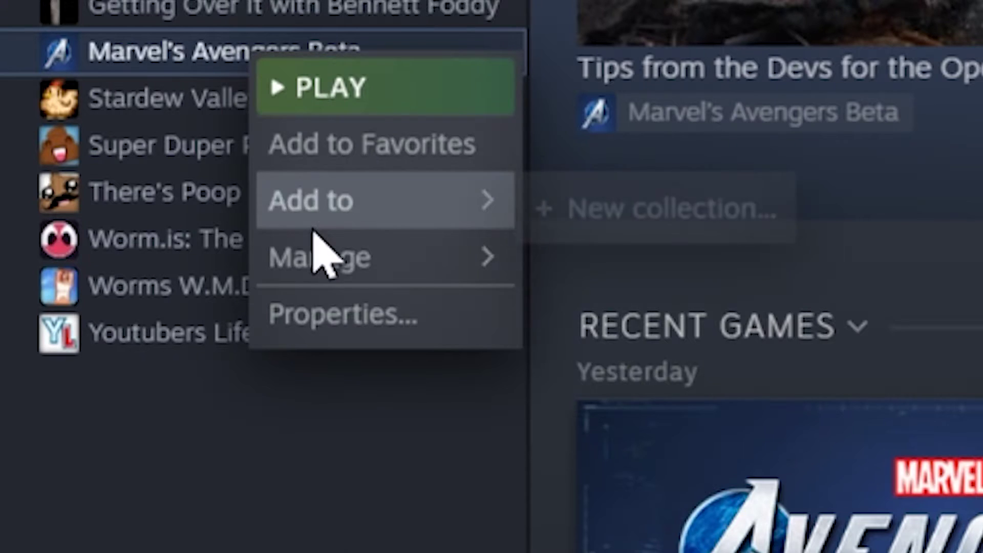
pyautogui.moveTo(84, 221)
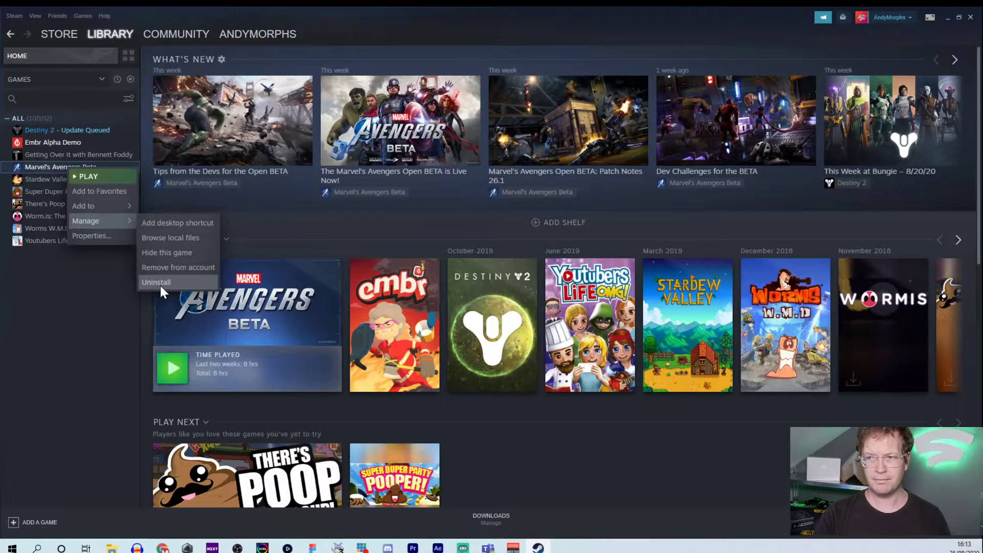
pyautogui.click(615, 515)
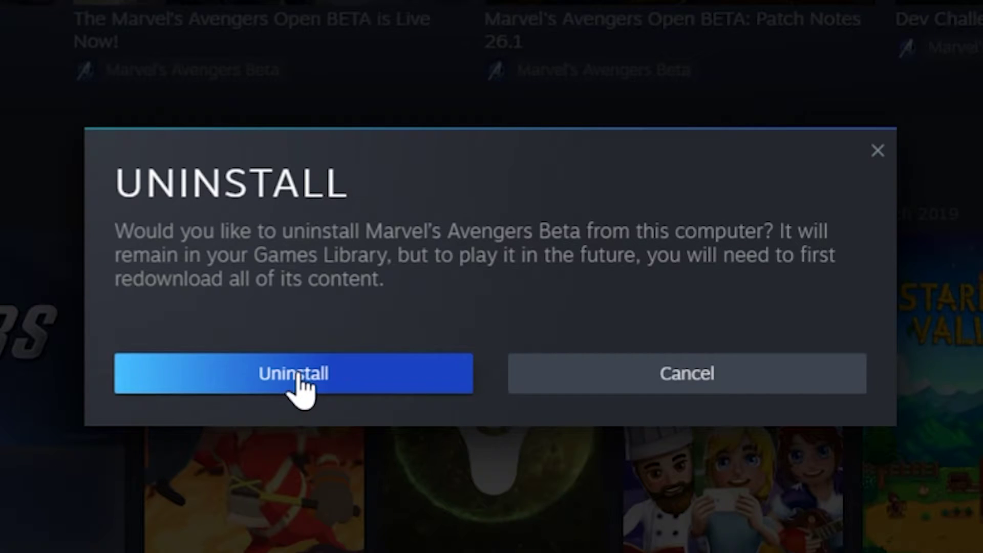
pyautogui.click(302, 373)
pyautogui.click(274, 347)
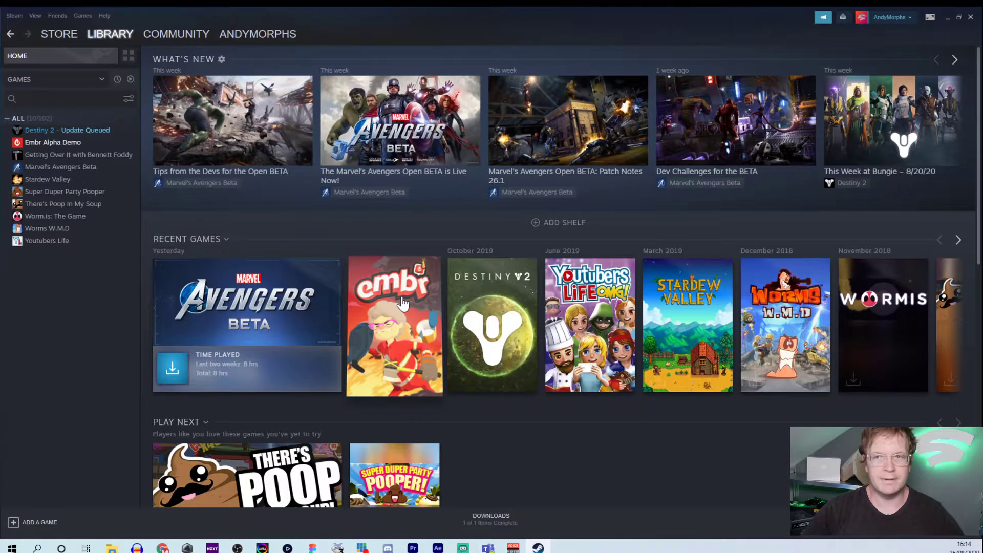
# - Remove Marvel's Avengers Beta from the Steam account through Manage > Remove from account
pyautogui.rightClick(54, 167)
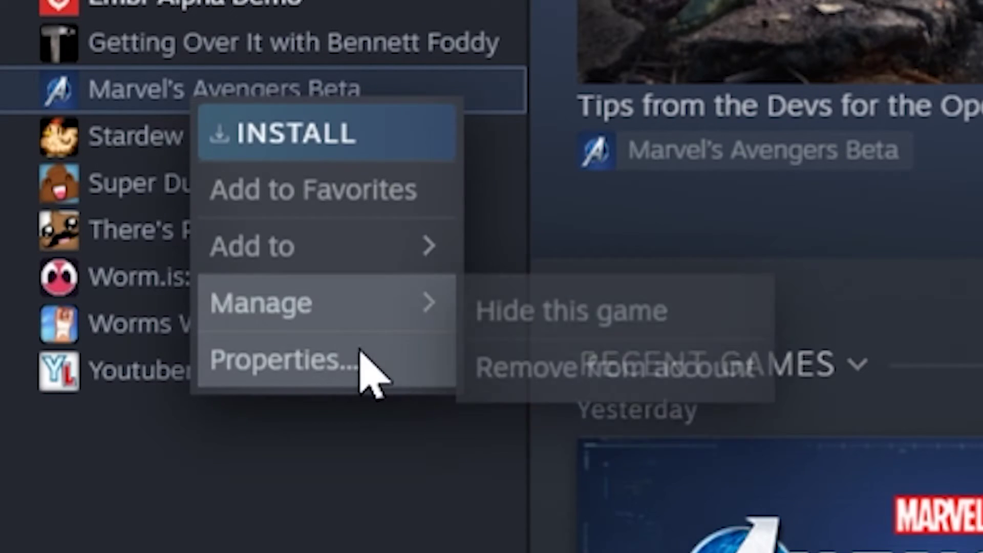
pyautogui.moveTo(70, 223)
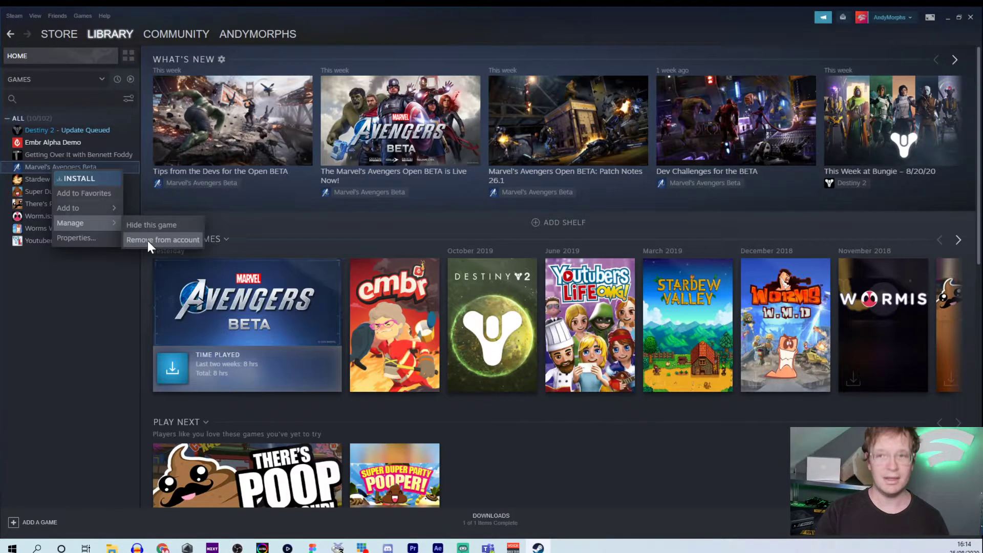
pyautogui.click(147, 240)
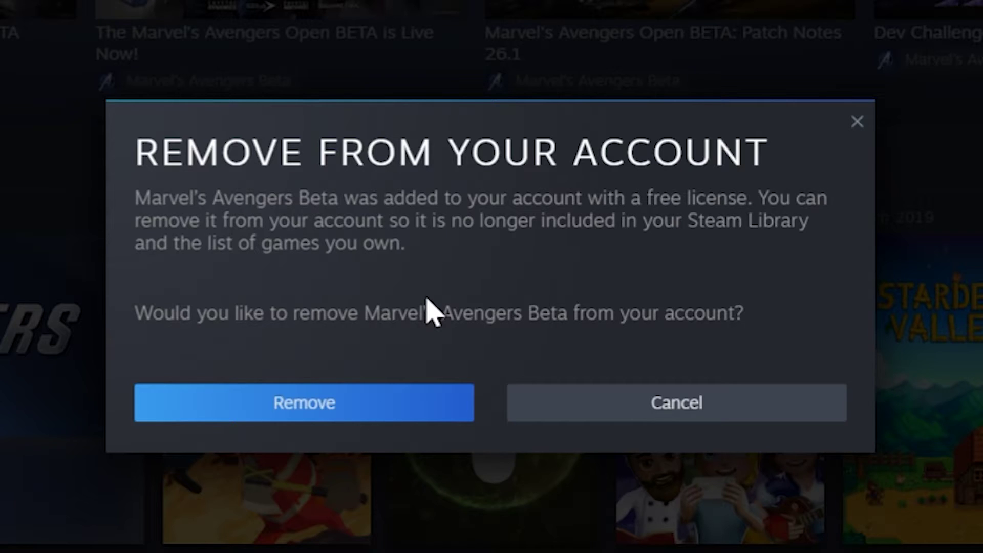
pyautogui.click(291, 407)
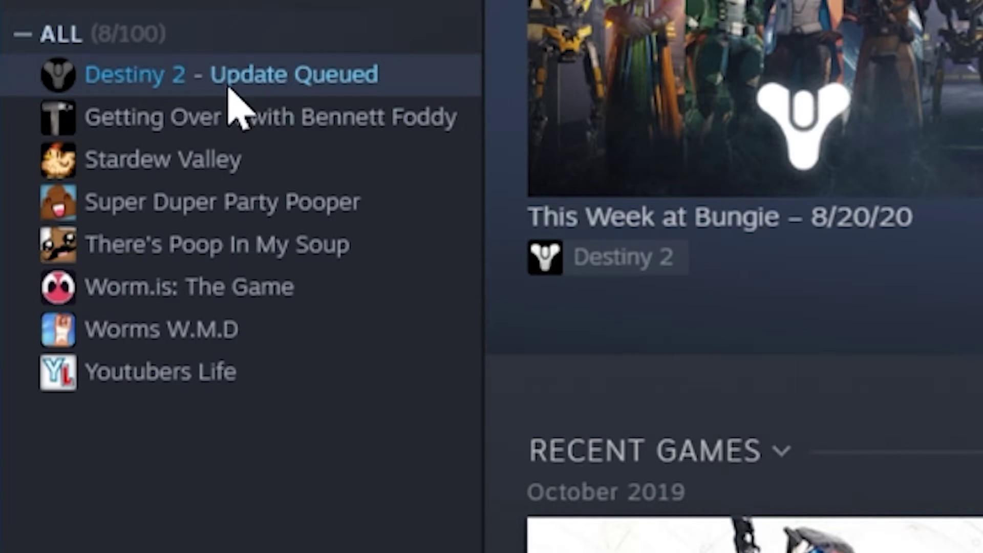
# - Uninstall Destiny 2, then remove it from the account through its Manage menu
pyautogui.rightClick(231, 100)
pyautogui.moveTo(346, 272)
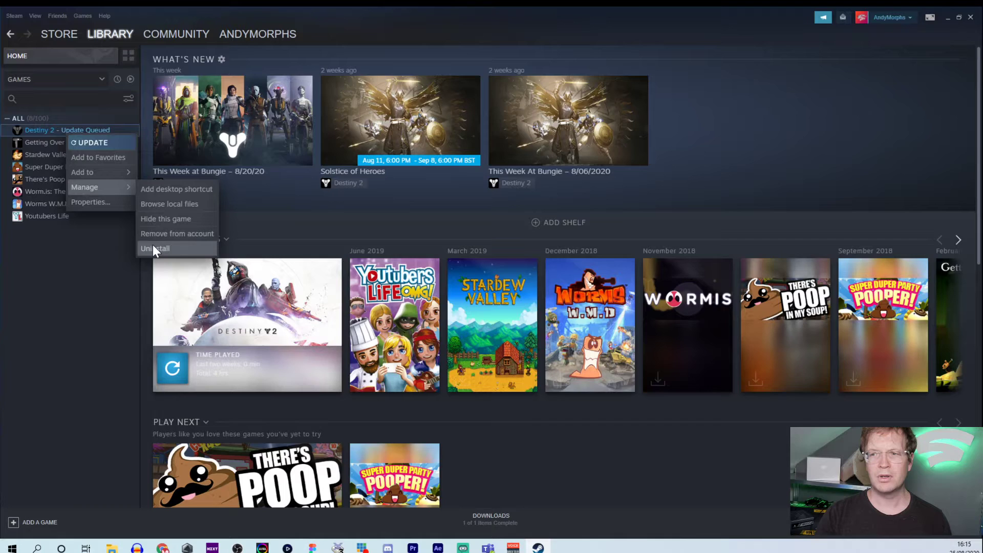
pyautogui.click(535, 482)
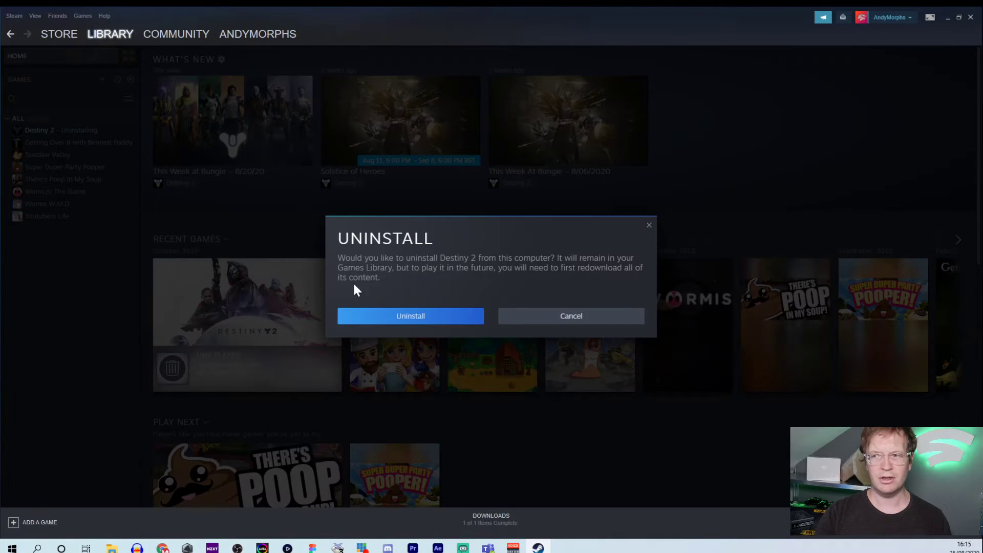
pyautogui.click(398, 322)
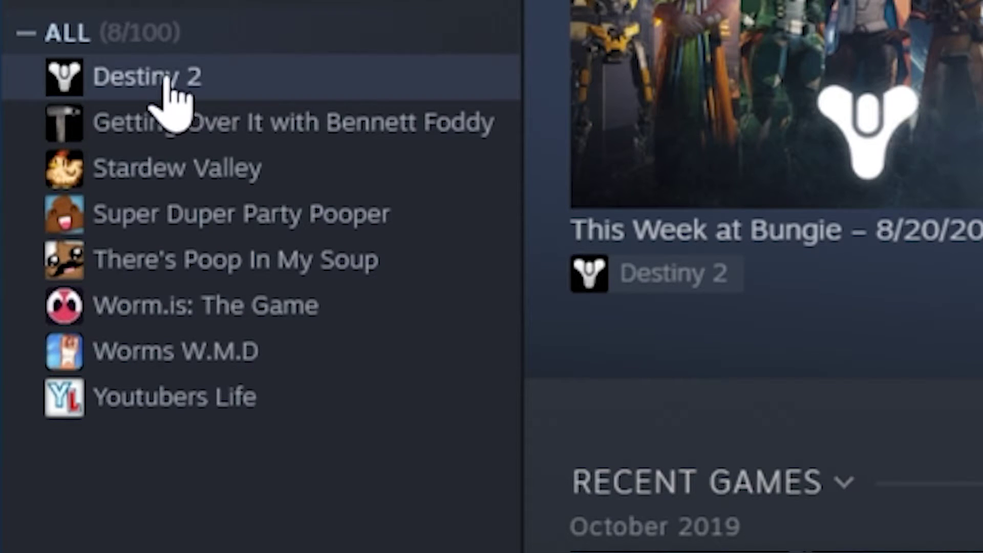
pyautogui.rightClick(168, 76)
pyautogui.moveTo(298, 275)
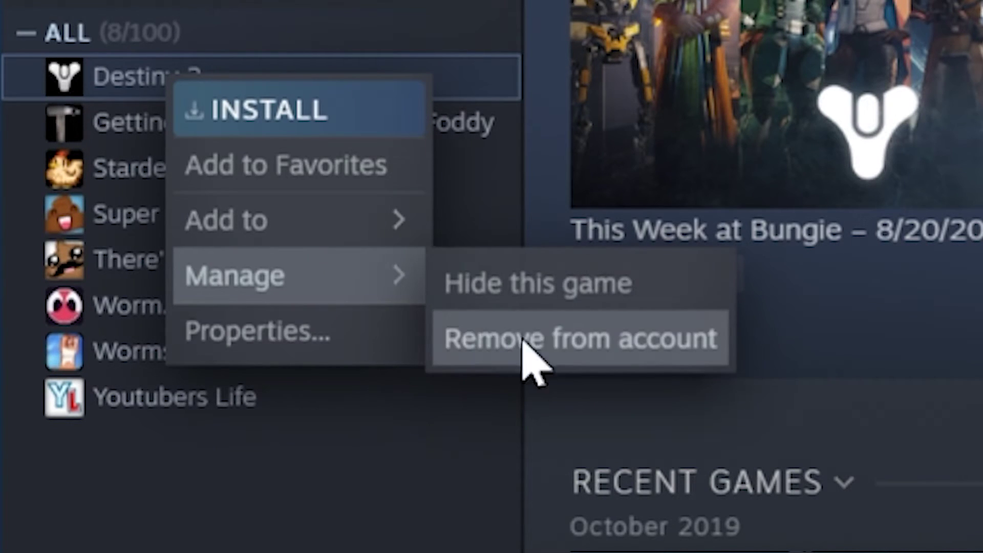
pyautogui.click(551, 297)
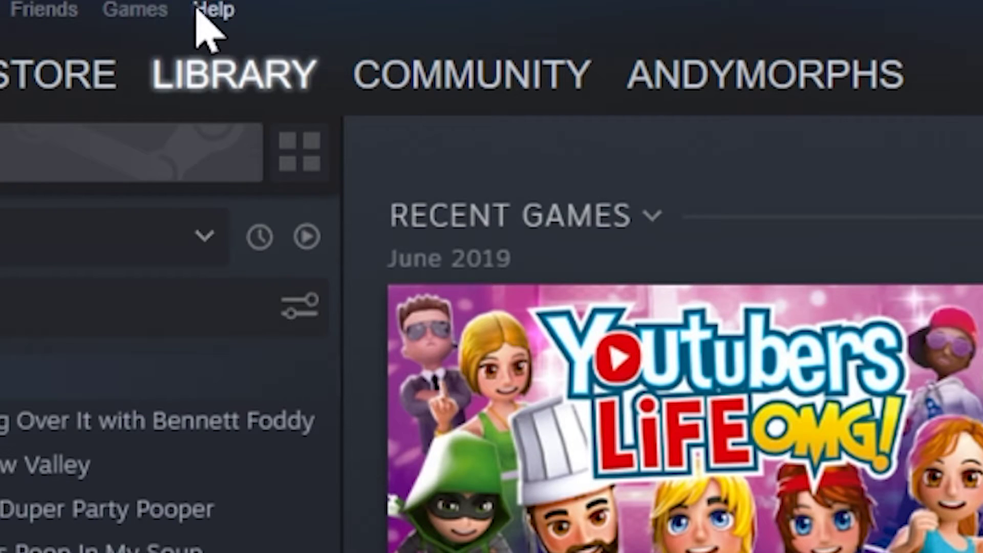
# - Open the Steam Support page for Destiny 2 from Help > Steam Support
pyautogui.click(198, 9)
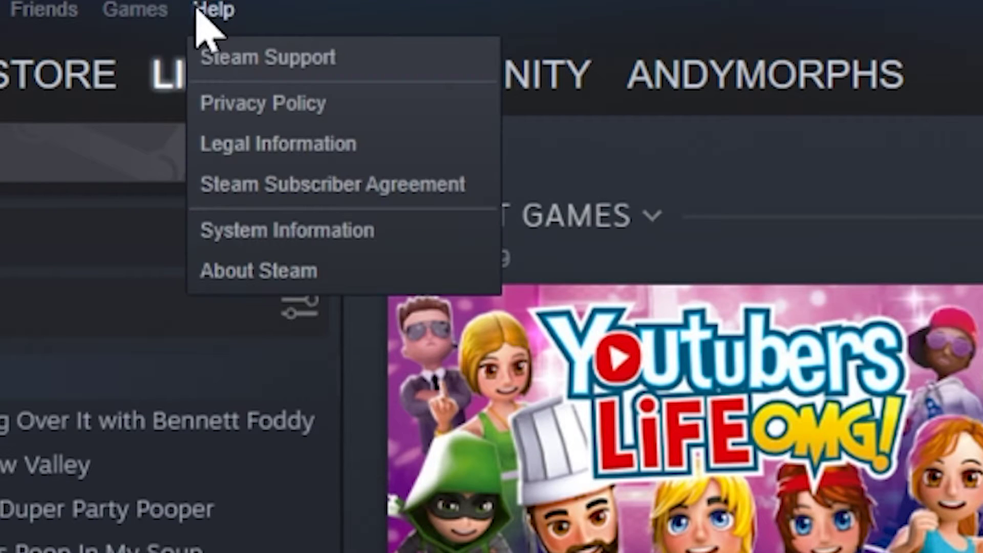
pyautogui.click(228, 69)
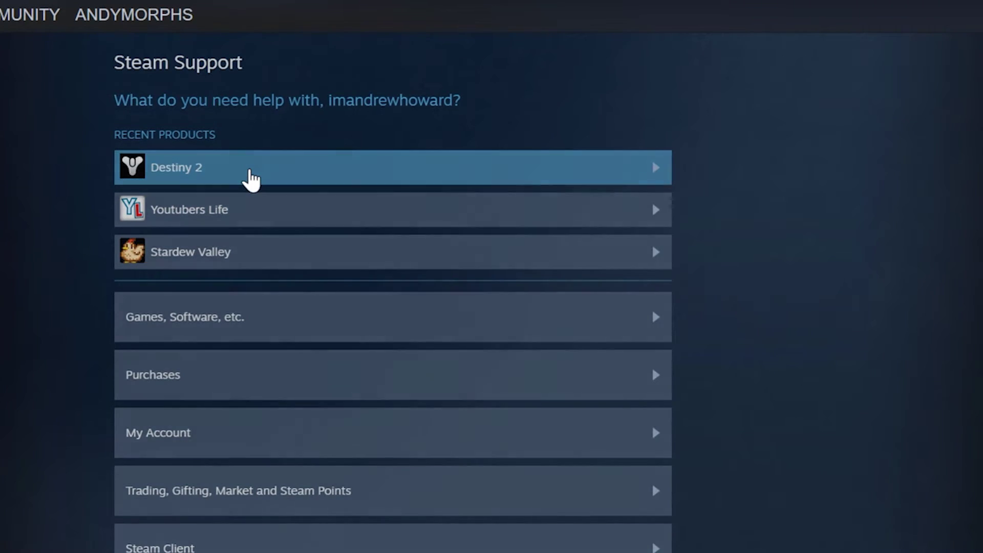
pyautogui.click(252, 179)
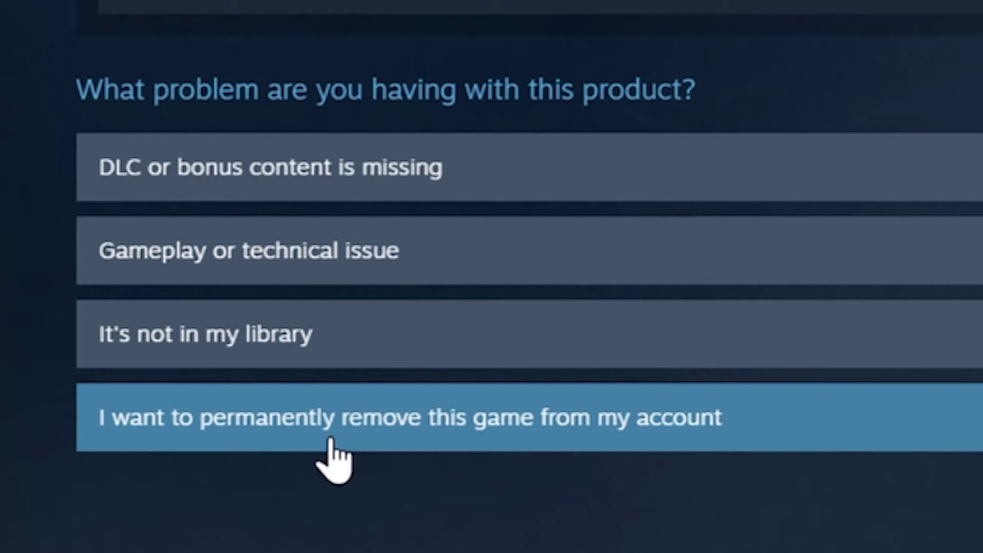
# - Choose the permanent-removal option for Destiny 2 and confirm removing the listed games
pyautogui.click(324, 445)
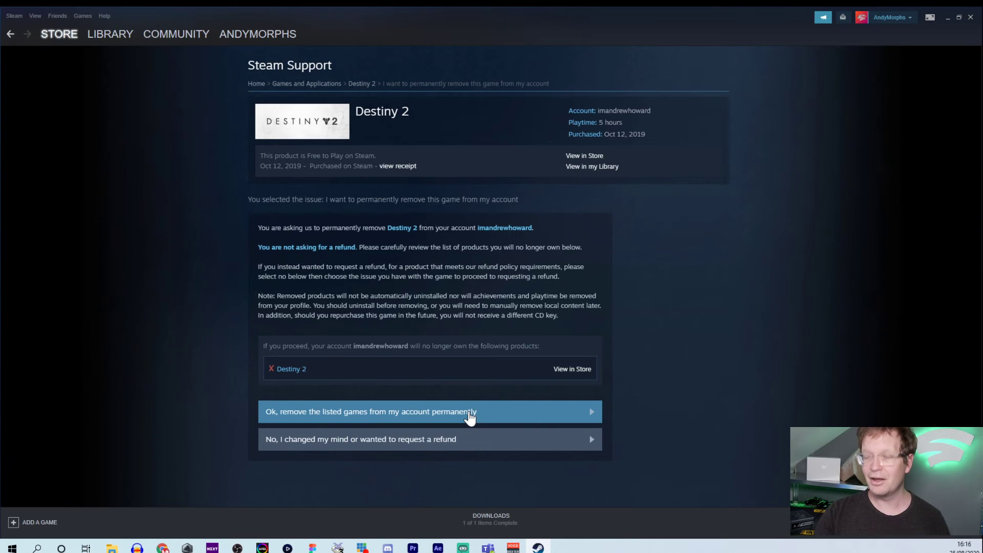
pyautogui.click(468, 411)
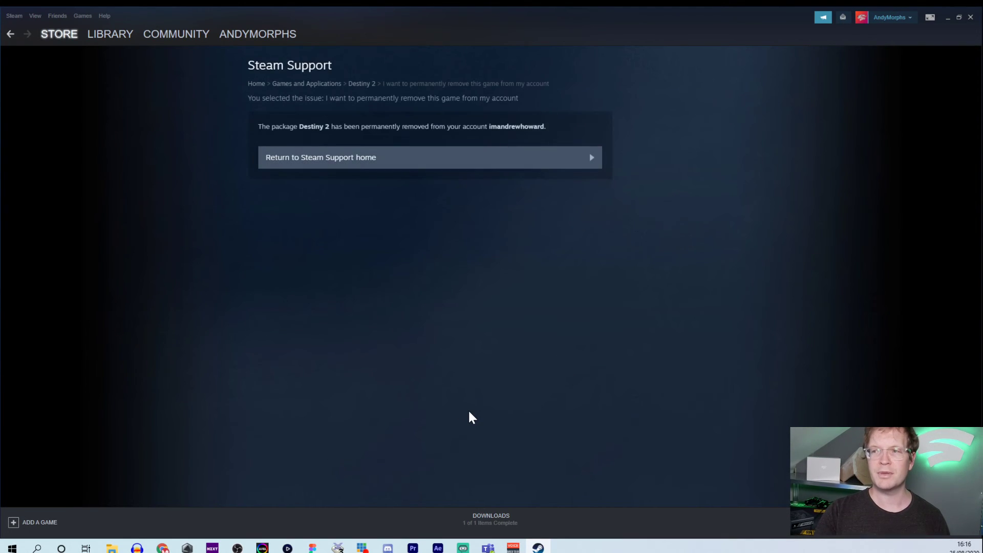
# - Recheck Destiny 2's support page, then go back to the seven-game library
pyautogui.click(376, 162)
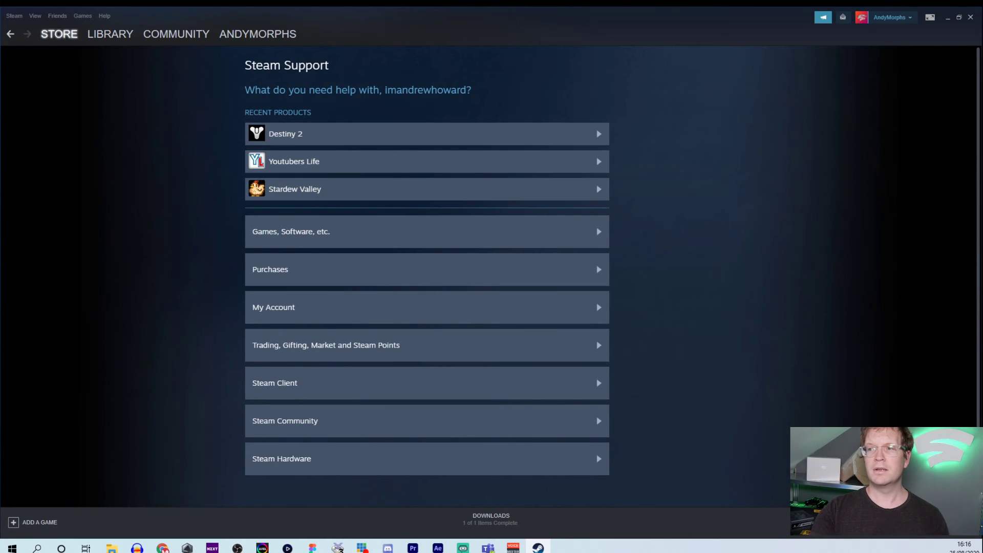
pyautogui.click(300, 143)
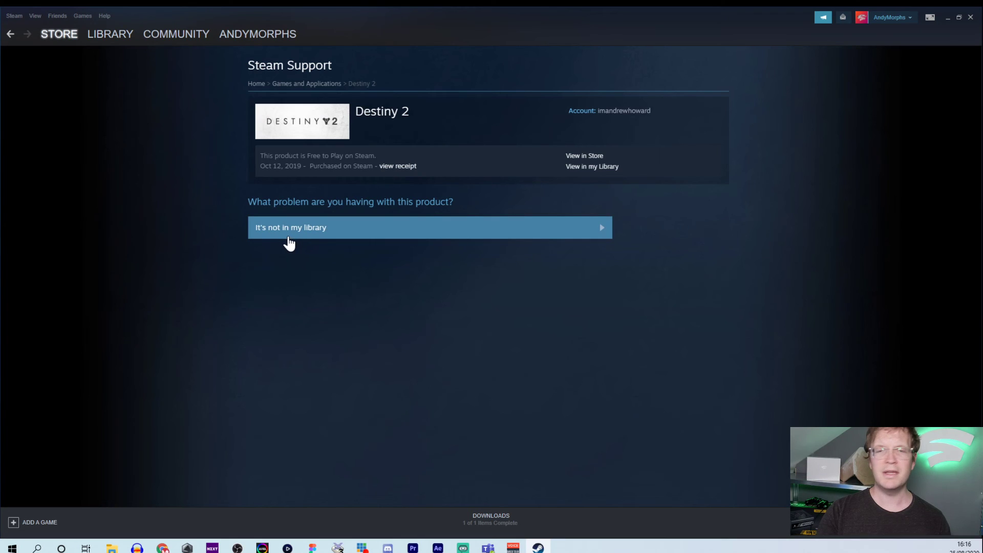
pyautogui.click(303, 237)
pyautogui.click(98, 34)
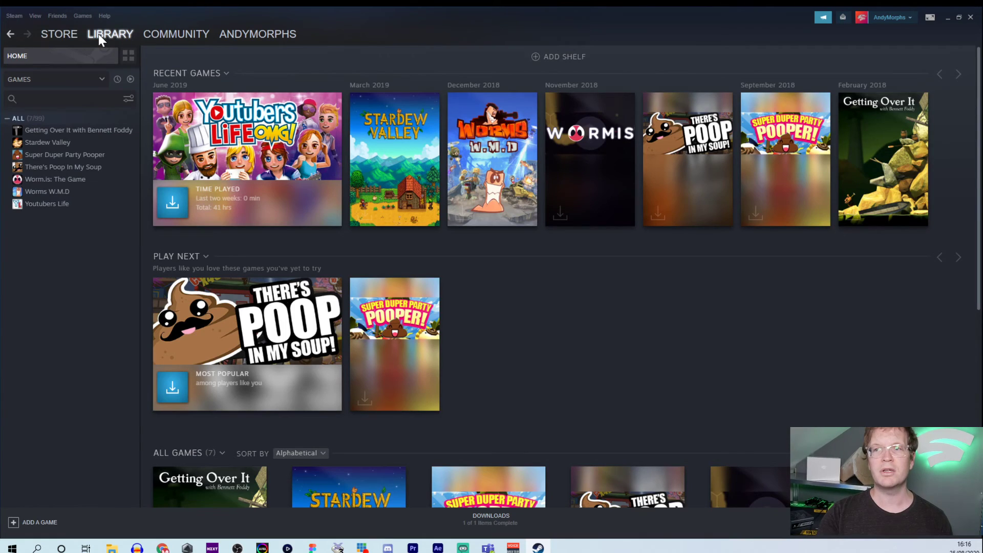